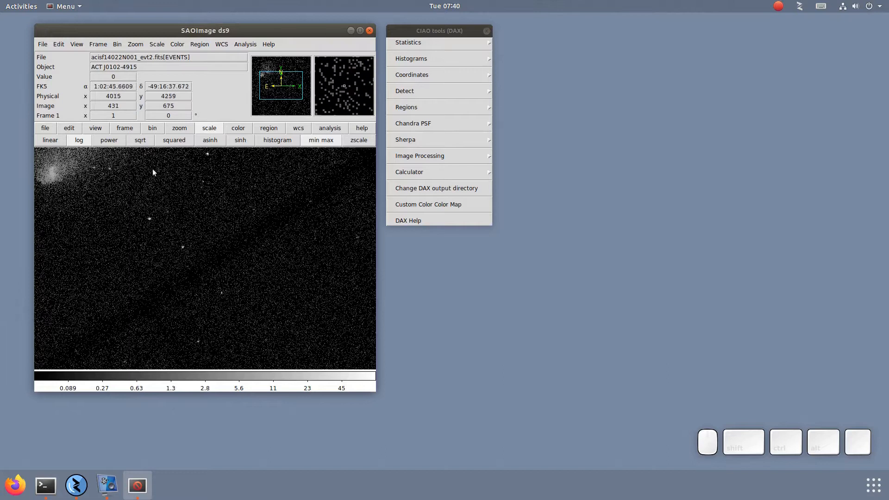
- Bin the event image by a factor of 4
left_click(153, 128)
left_click(227, 141)
mouse_move(128, 188)
left_mouse_down()
mouse_move(193, 190)
mouse_move(128, 182)
left_mouse_up()
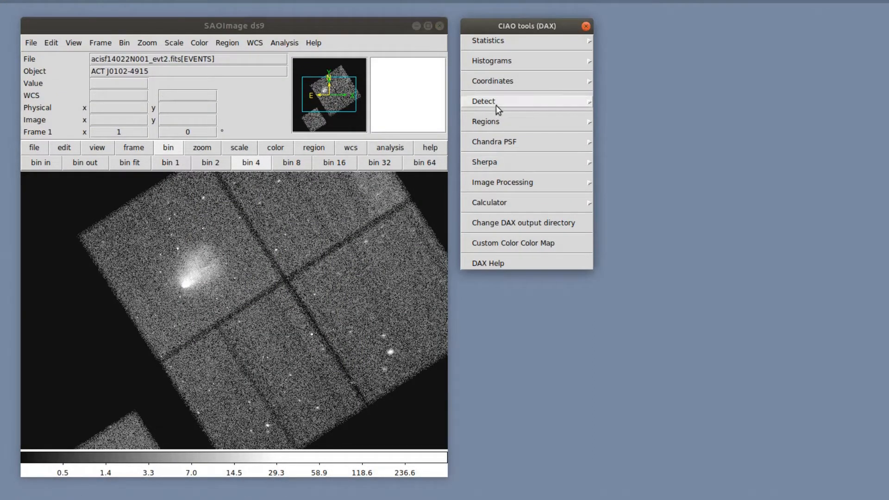
- Overlay the chip outlines on the image with the Chandra Field-of-View tool
left_click(493, 83)
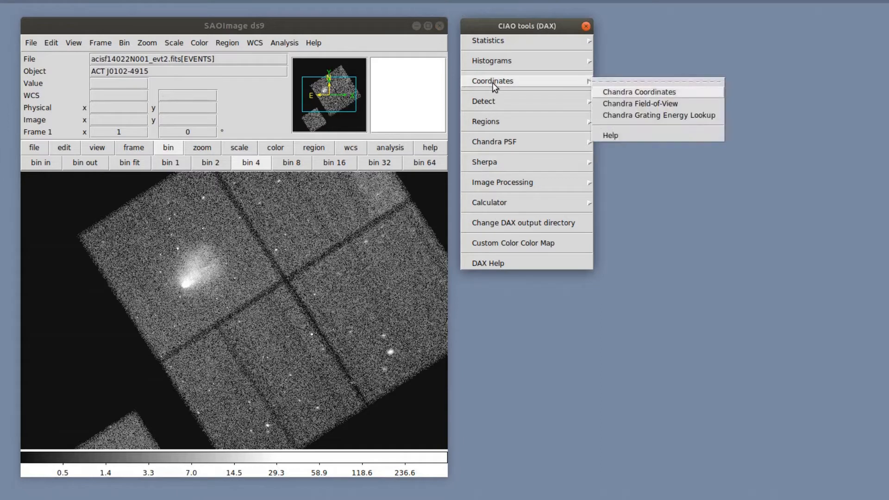
left_click(635, 83)
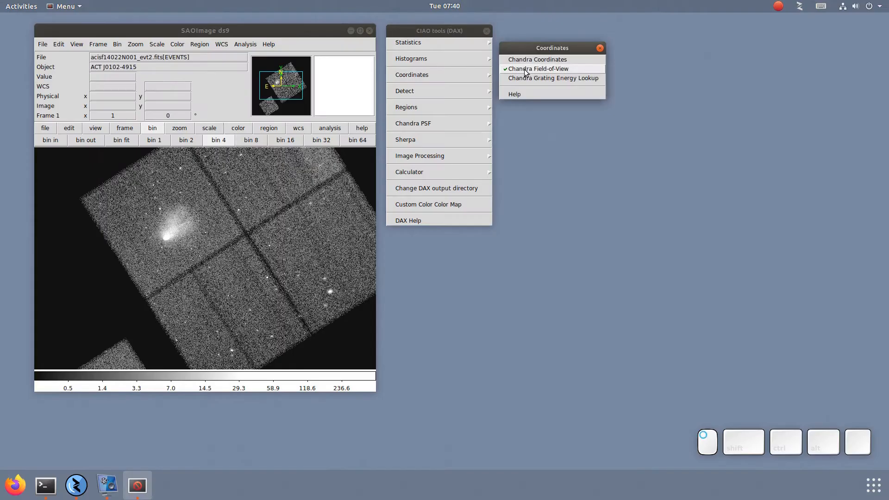
left_click(635, 74)
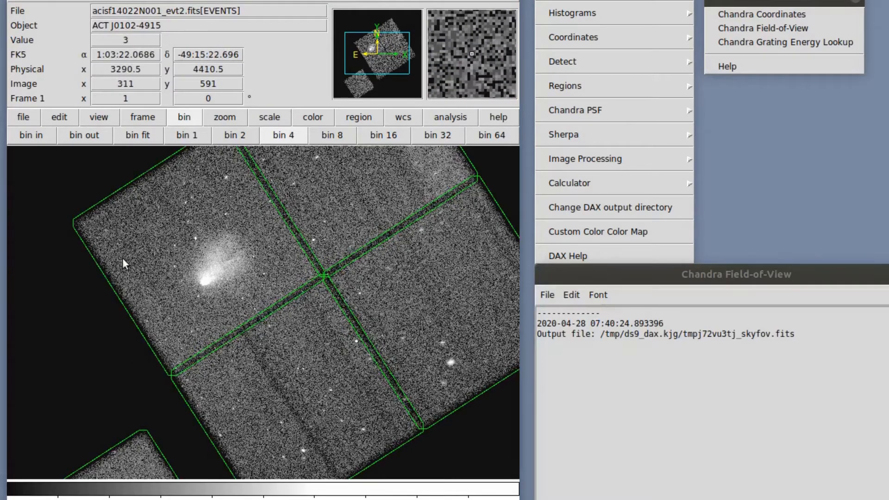
- Enable region editing, move the outline of the chip containing the cluster off its chip, and undo the move
left_click(59, 118)
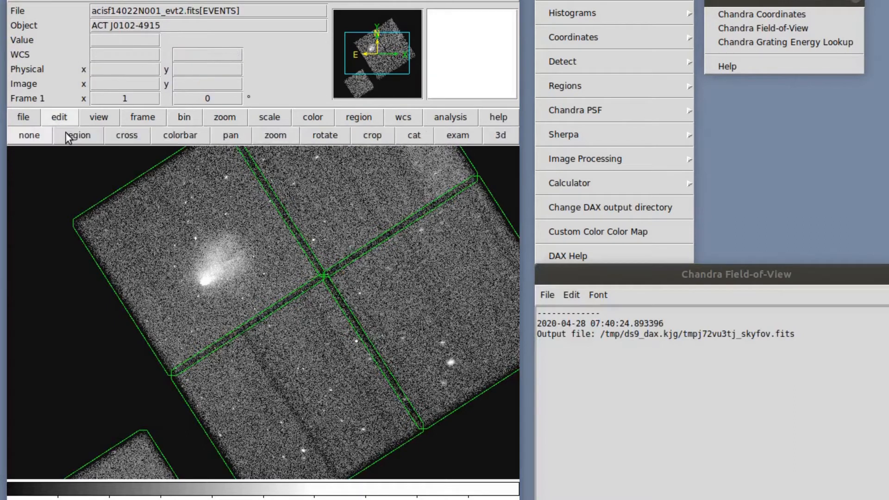
left_click(175, 262)
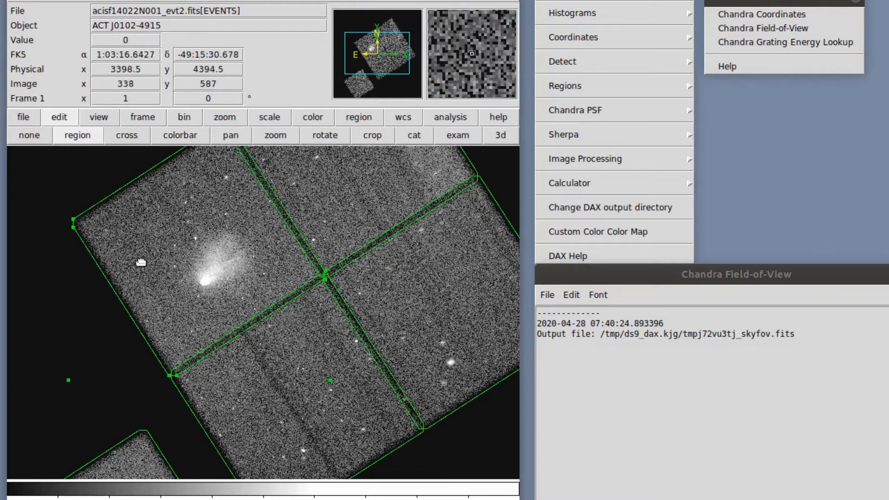
left_click_drag(145, 262, 65, 271)
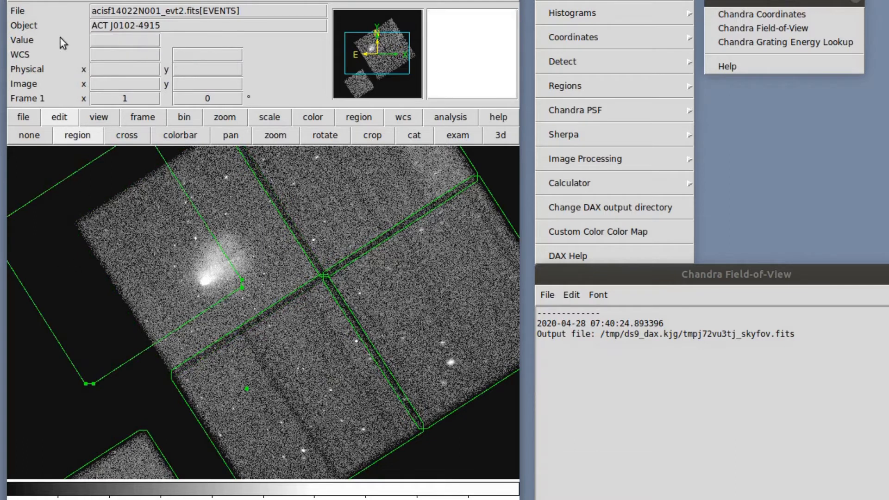
left_click(47, 1)
left_click(61, 27)
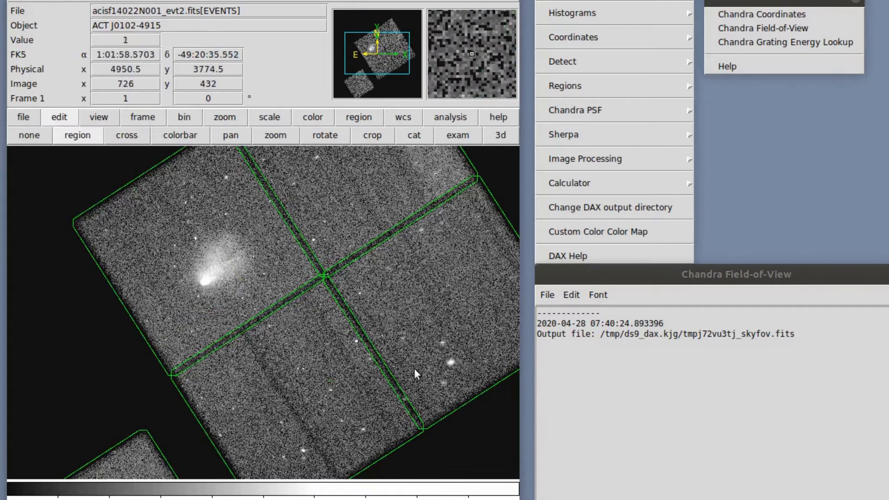
- Examine how the field-of-view outline fits the separate chip southeast of the main array
middle_click(95, 379)
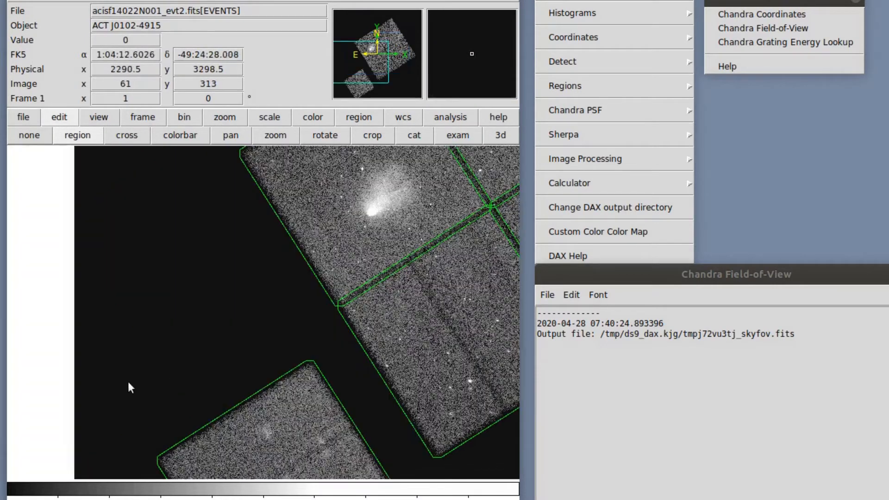
middle_click(162, 391)
middle_click(250, 415)
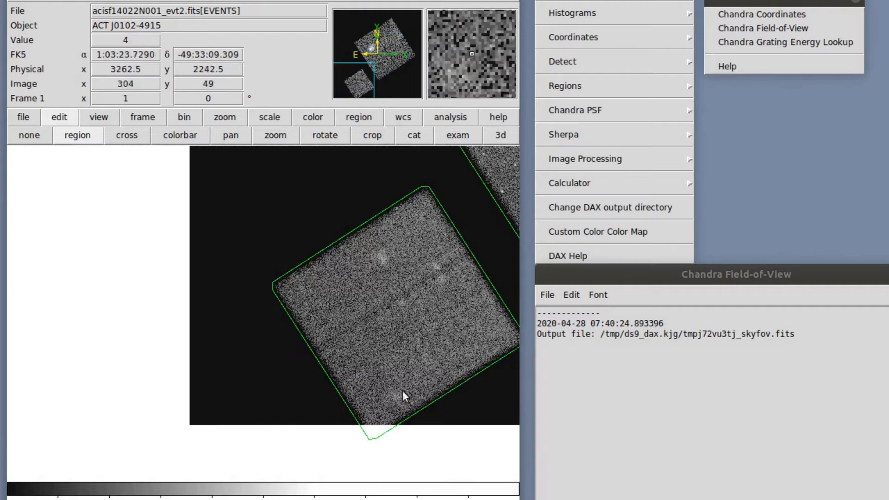
middle_click(330, 213)
middle_click(330, 212)
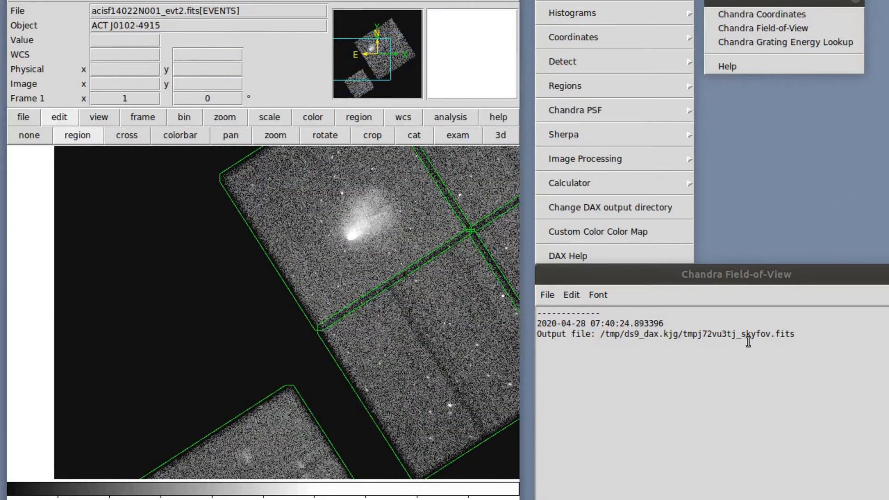
- Close the Chandra Field-of-View output and delete all field-of-view regions
left_click(888, 274)
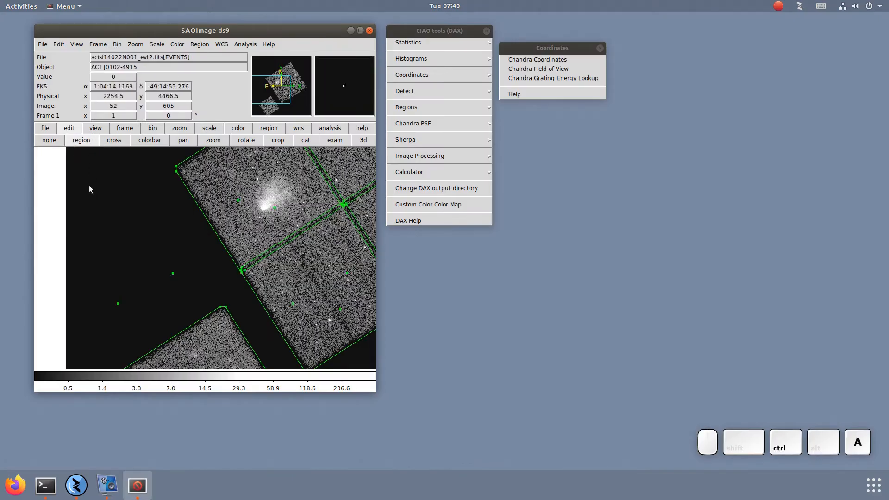
key("Delete")
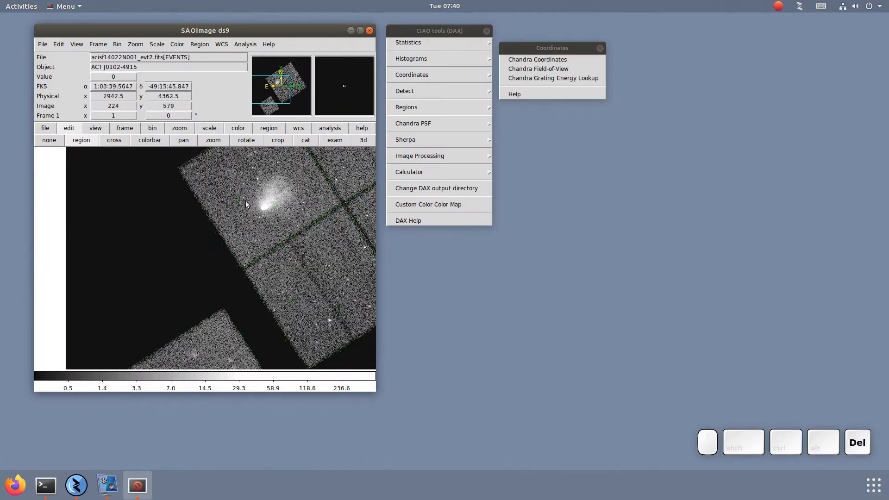
- Center the image on the bright source in the southwest chip and set the binning to 1
middle_click(334, 176)
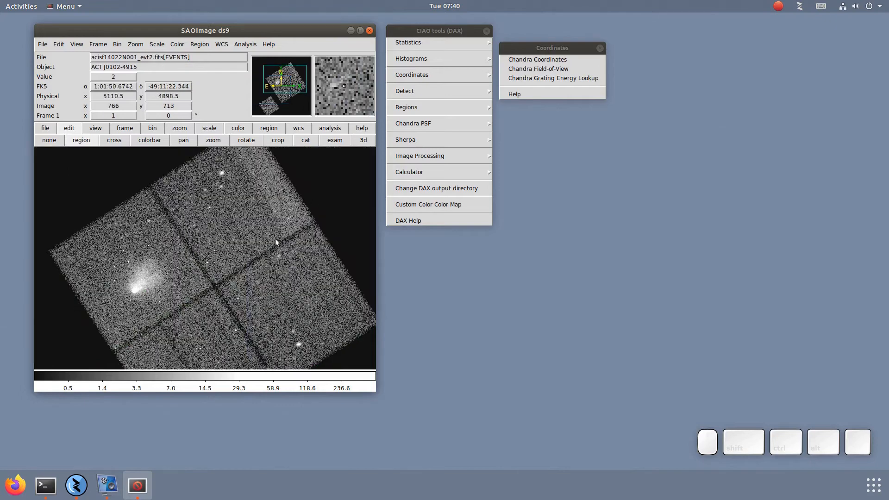
middle_click(296, 345)
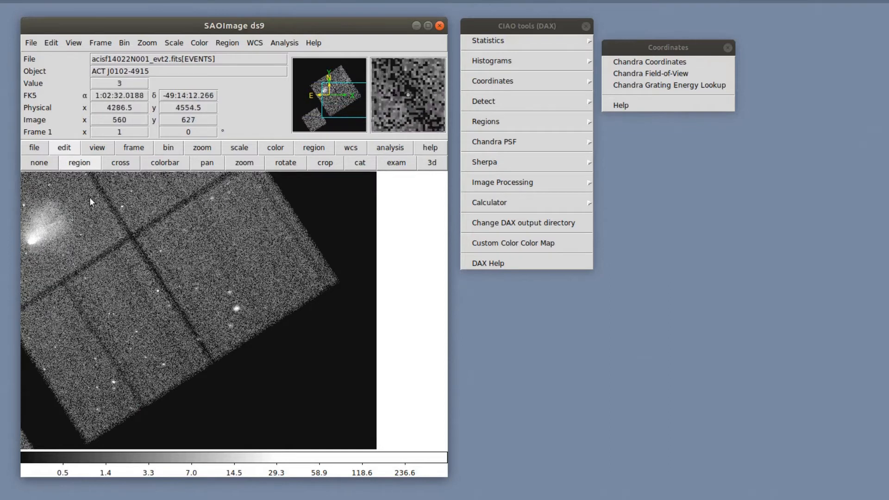
middle_click(237, 308)
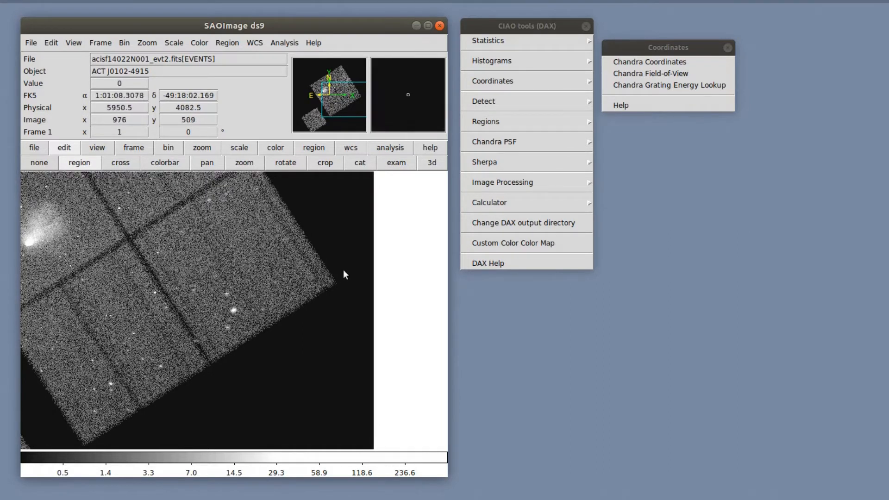
left_click(168, 148)
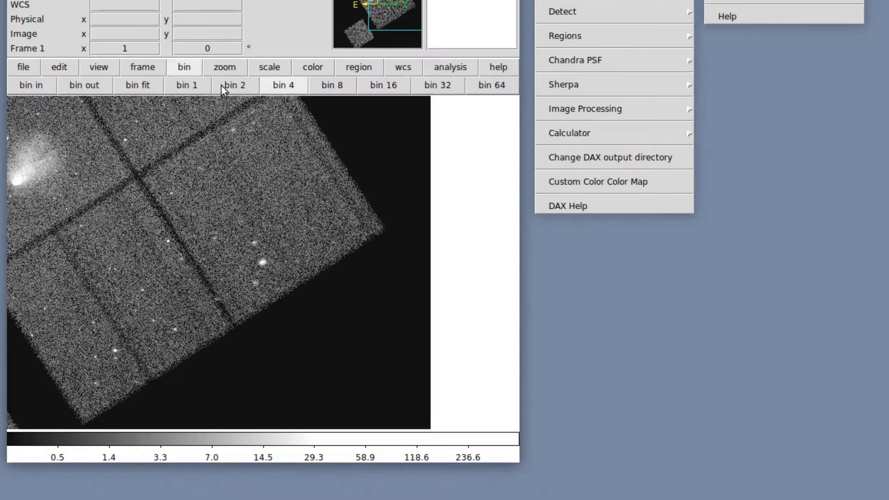
left_click(186, 87)
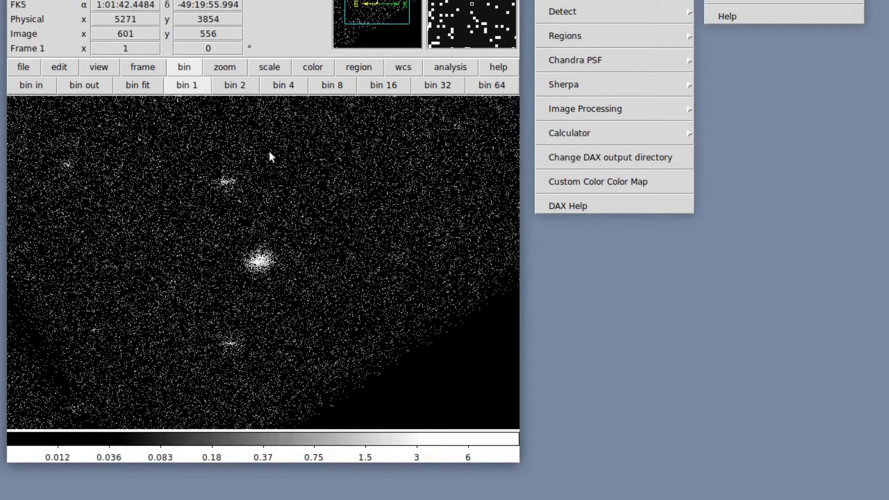
- Place a circle region about 50 pixels in radius on the bright source and run Chandra Coordinates on it
left_click(63, 71)
left_click(258, 261)
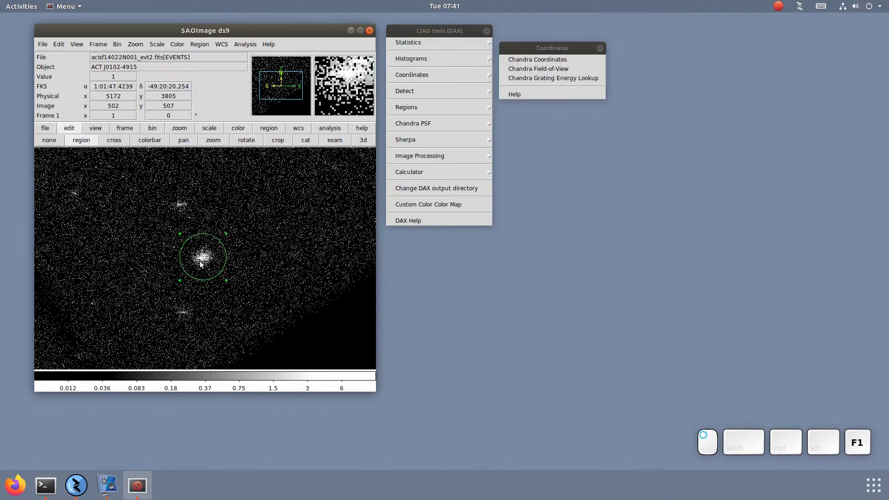
left_click(555, 59)
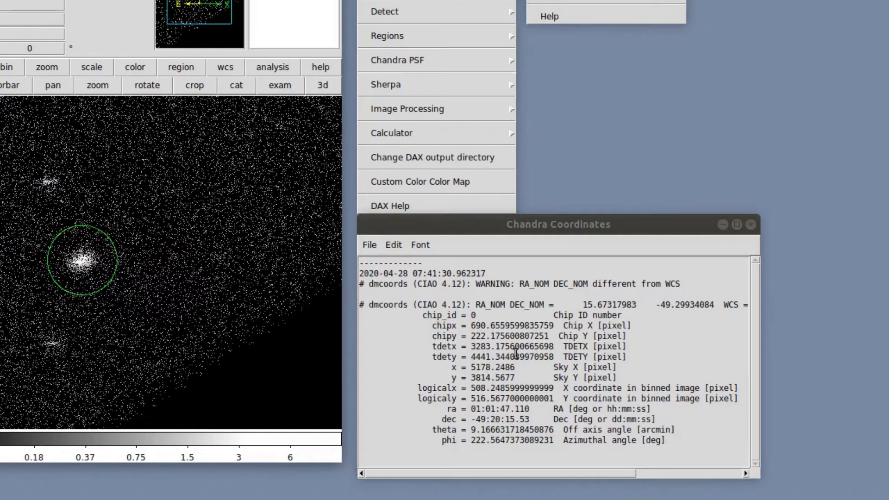
- Review the source's chip position, RA and Dec, and off-axis and azimuthal angles, and close the Chandra Coordinates output and the coordinate tools
left_click_drag(423, 316, 530, 335)
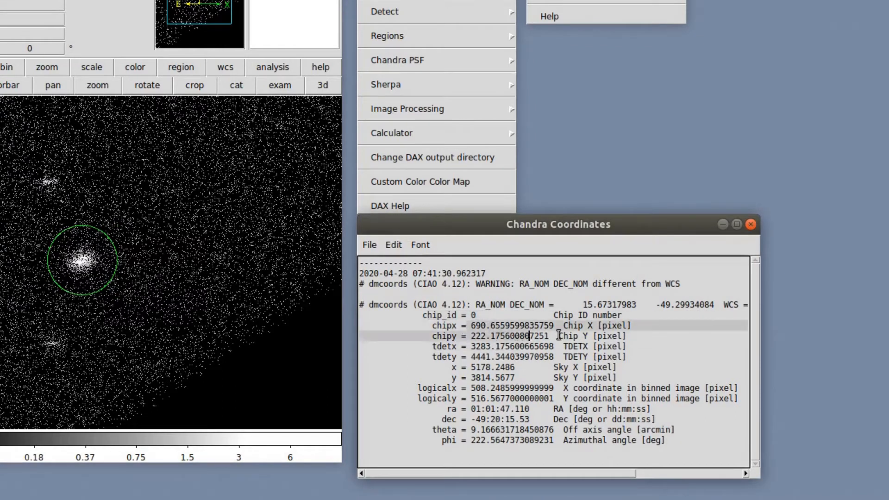
left_click(482, 335)
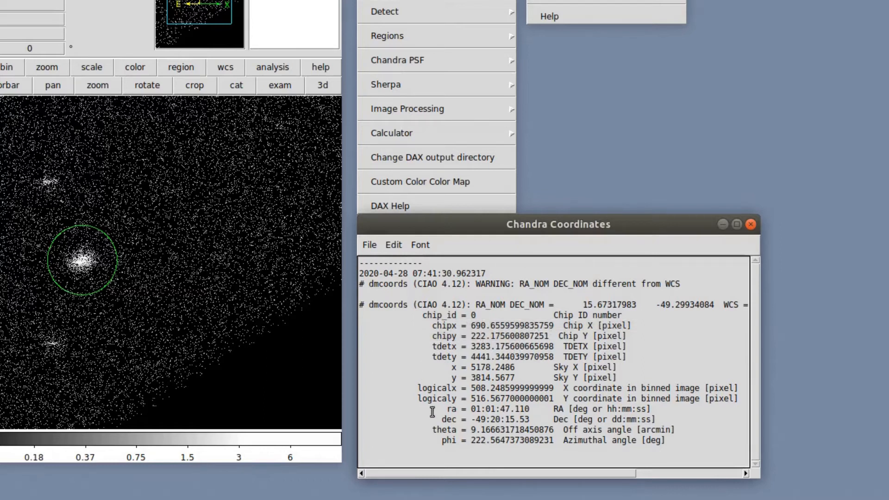
left_click_drag(428, 410, 507, 417)
left_click_drag(417, 432, 647, 443)
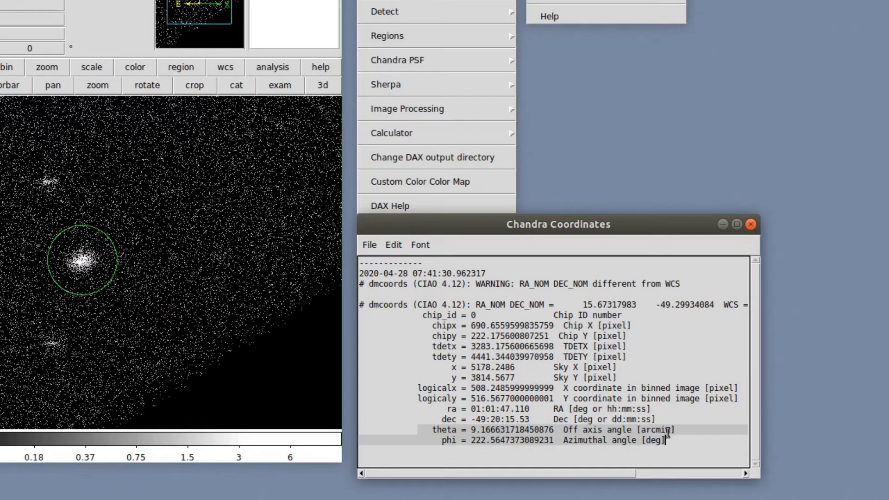
left_click(475, 431)
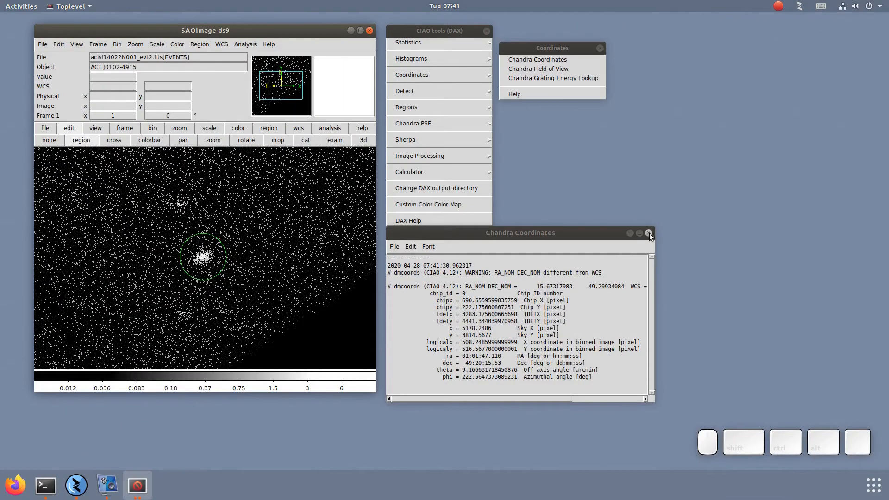
left_click(649, 234)
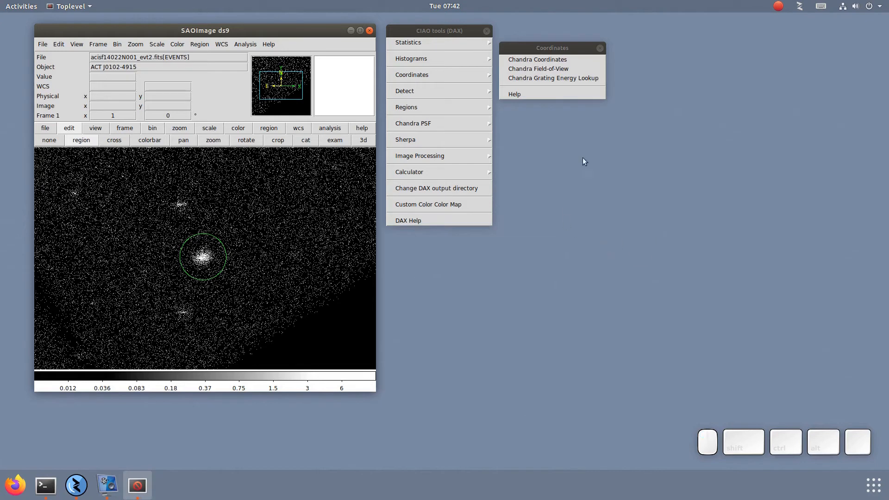
left_click(600, 49)
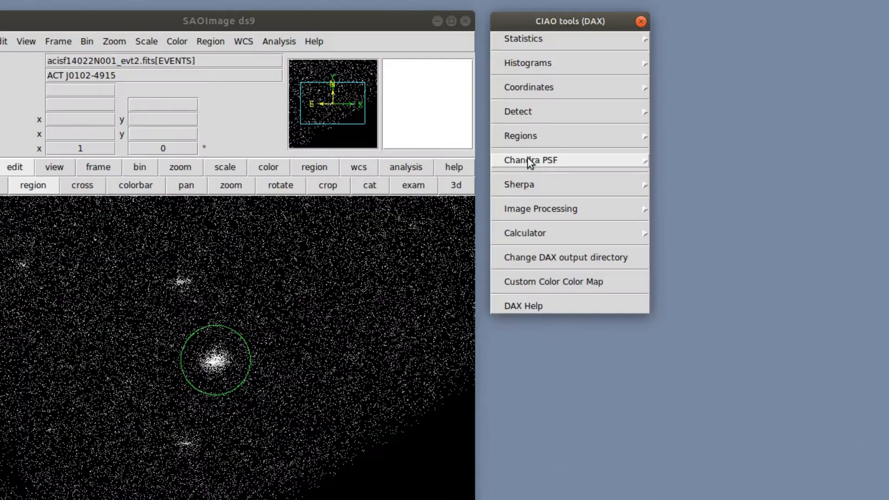
- Calculate the PSF Fraction for the circle region at an energy of 1.5 keV, review it, and close the output
left_click(411, 123)
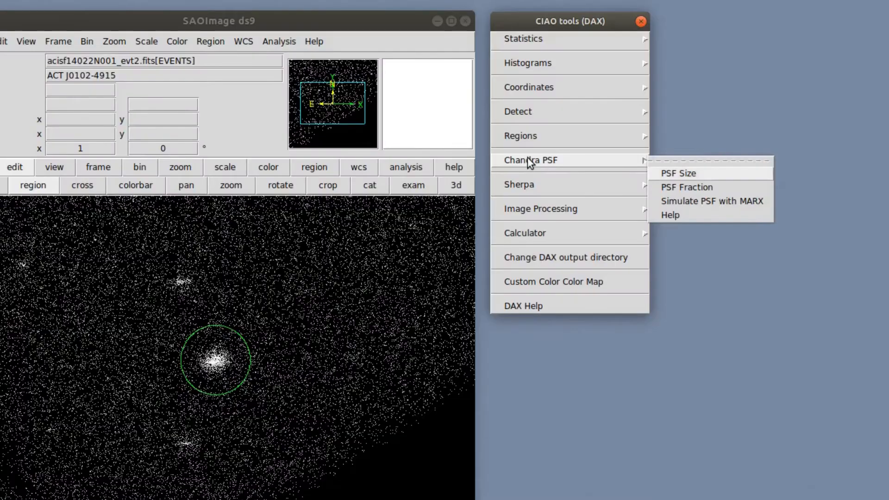
left_click(680, 163)
left_click_drag(687, 162, 706, 51)
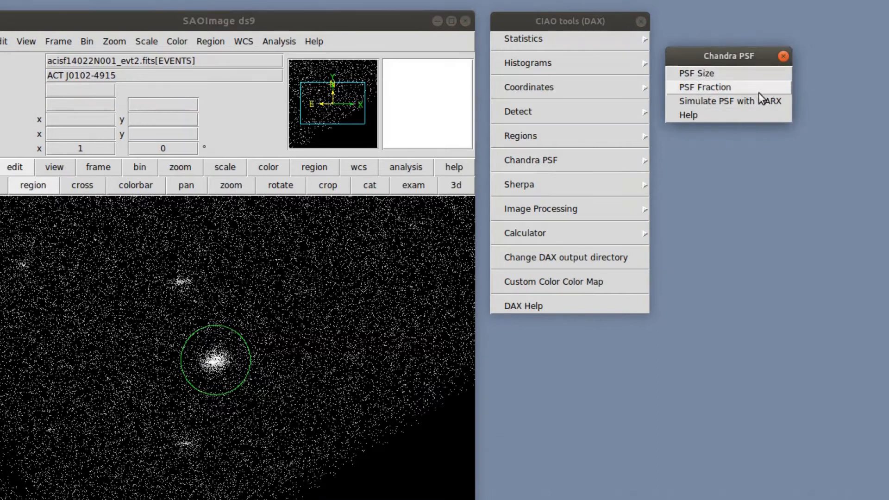
left_click(713, 89)
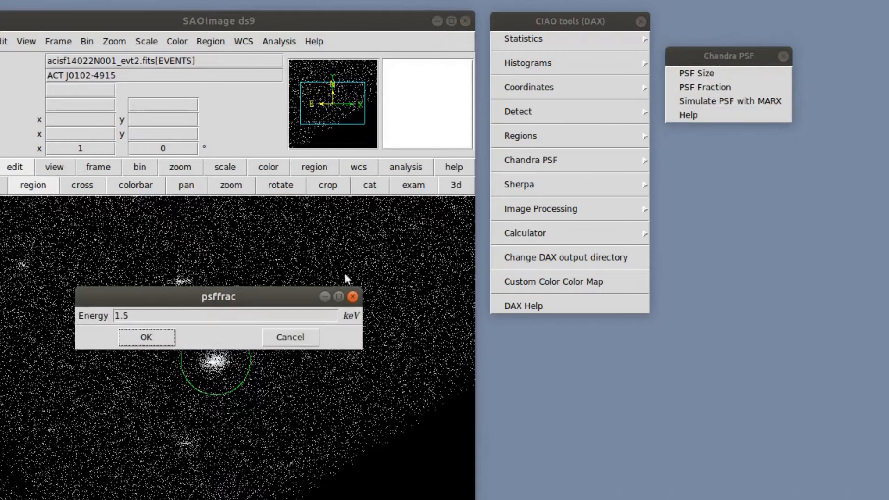
left_click_drag(187, 300, 610, 354)
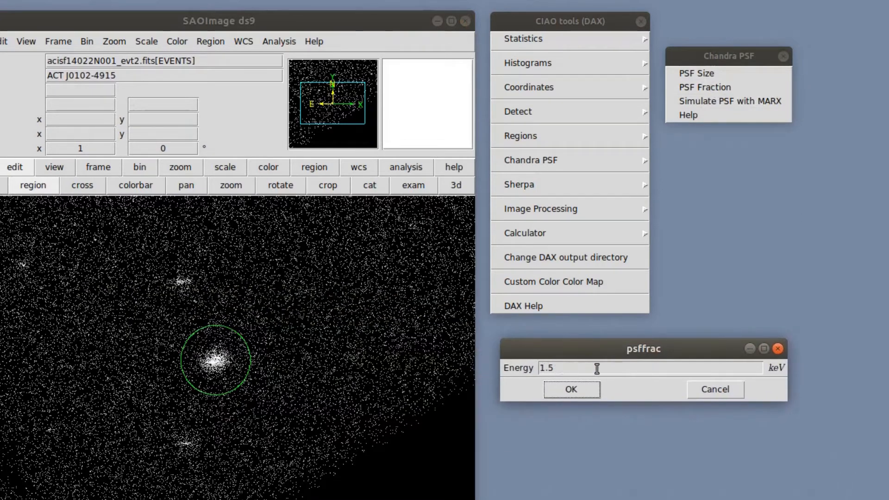
left_click(570, 391)
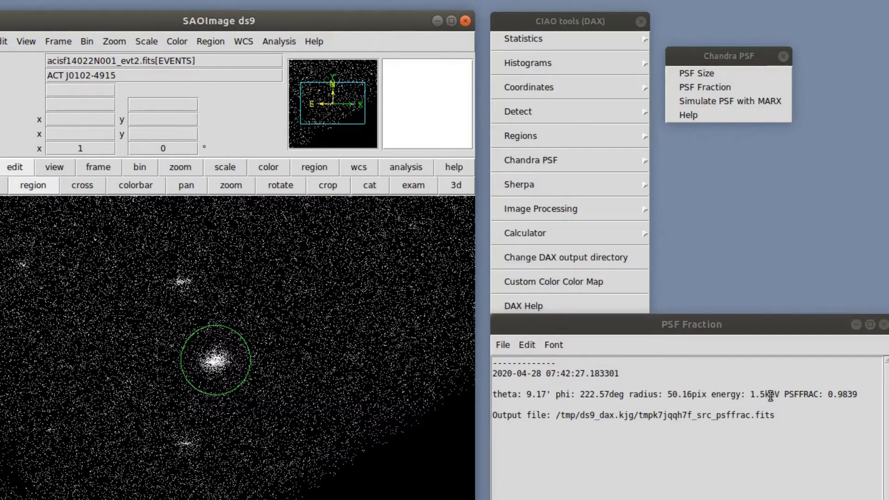
left_click(806, 400)
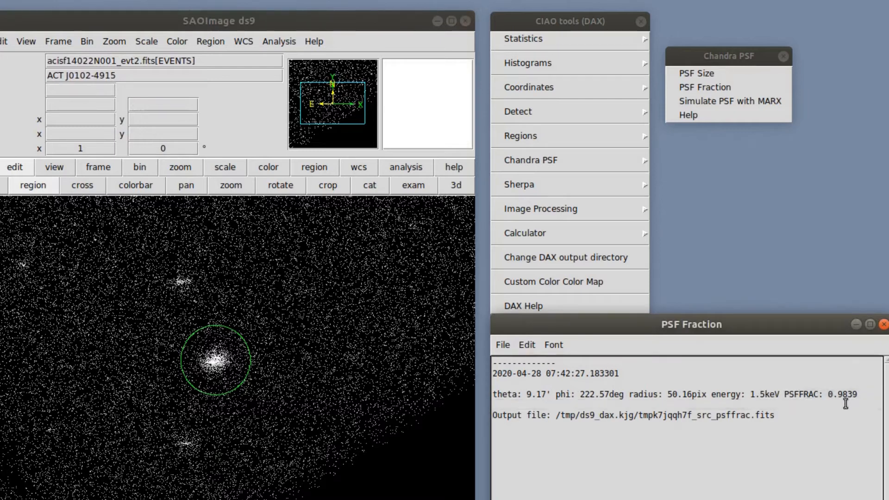
left_click(884, 325)
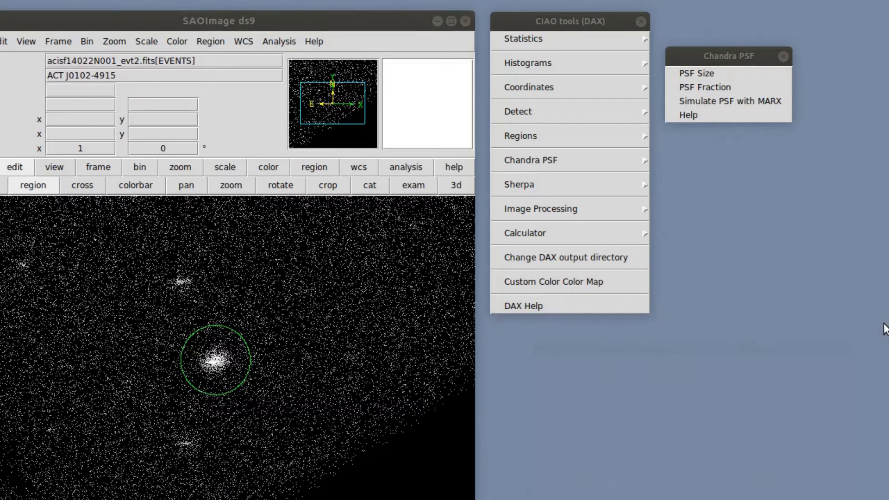
- Run PSF Size at the source with an energy of 1.5 keV and a PSF fraction of 0.95
left_click(710, 77)
left_click_drag(159, 295, 592, 365)
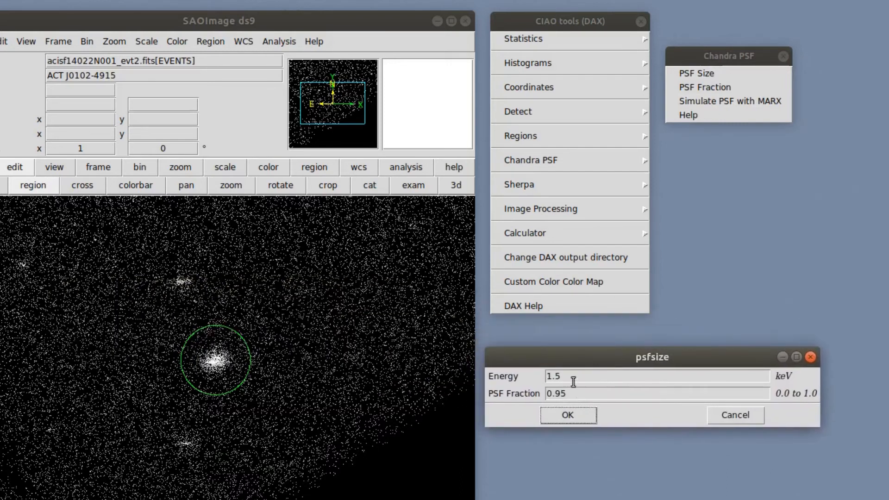
left_click(566, 417)
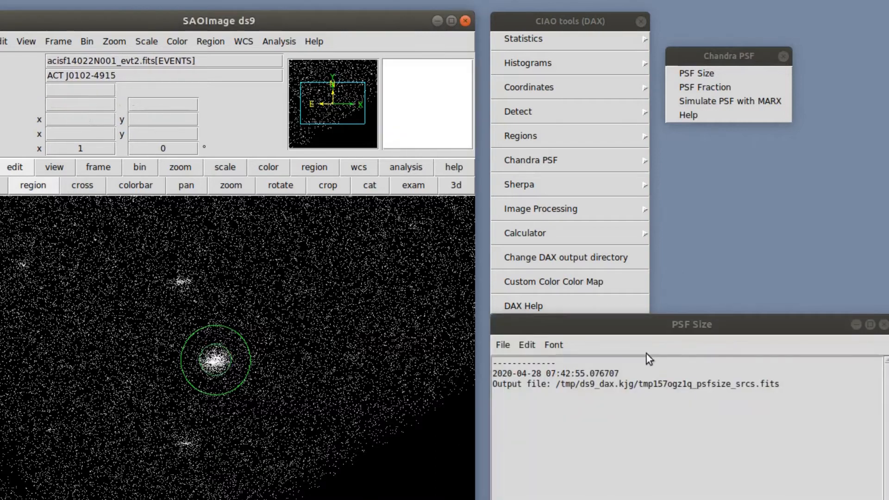
- Compare the PSF size circle with the bright source, close the PSF Size output, and adjust the image contrast to bring out faint events
scroll(229, 385, "up", 2)
scroll(228, 386, "up", 3)
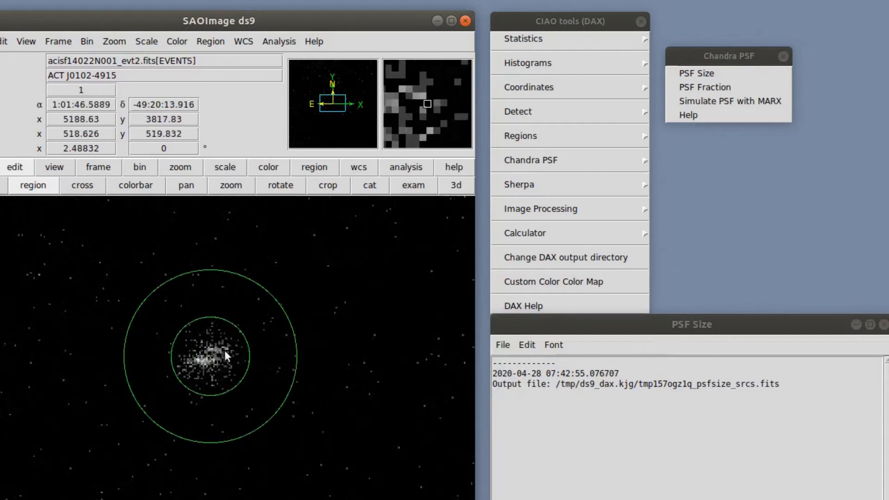
left_click(883, 324)
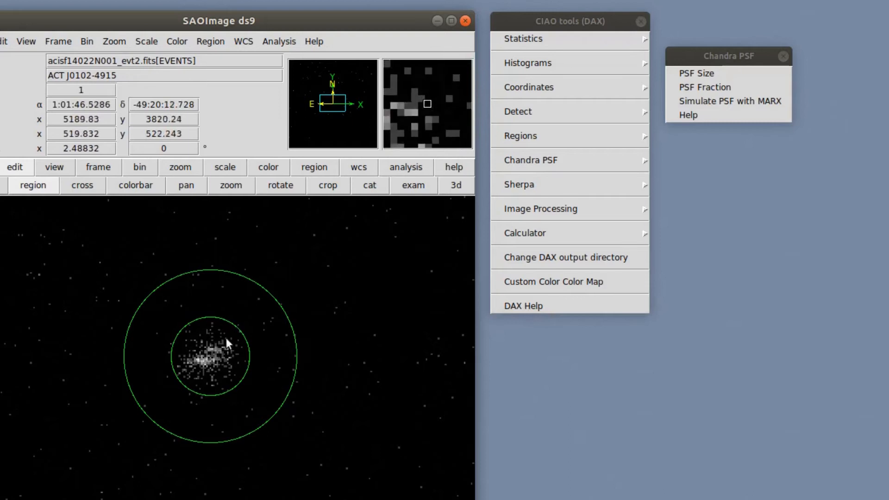
left_click_drag(377, 343, 286, 250)
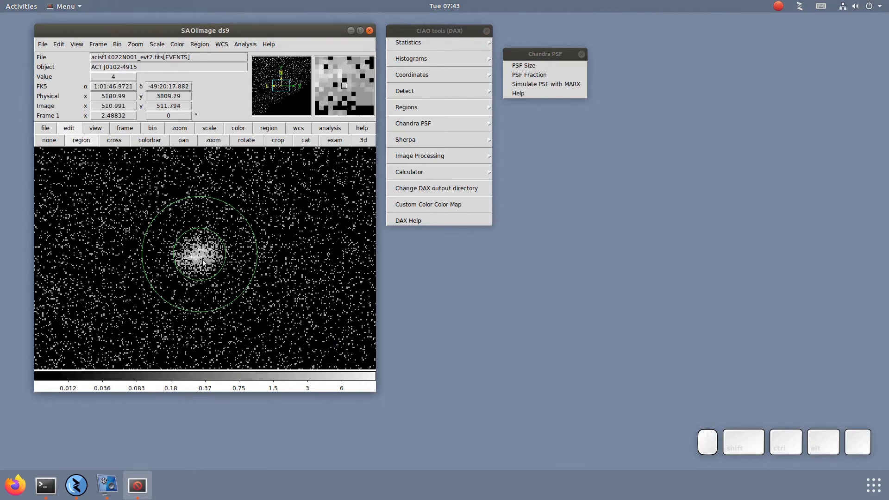
left_click_drag(283, 234, 260, 174)
scroll(254, 229, "down", 2)
scroll(255, 230, "up", 4)
scroll(255, 231, "up", 1)
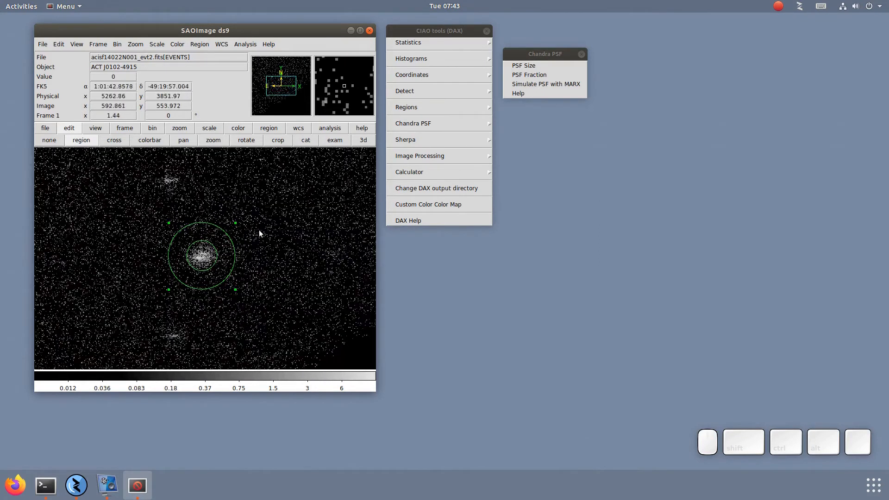
- Restore the zoom to 1 and replace both circles with a single new circle region centred on the bright source
left_click(179, 128)
left_click(265, 141)
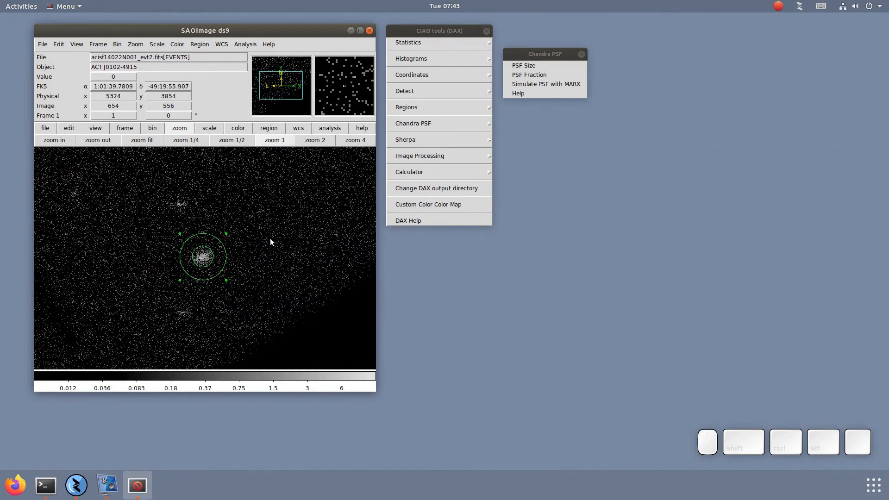
key("Delete")
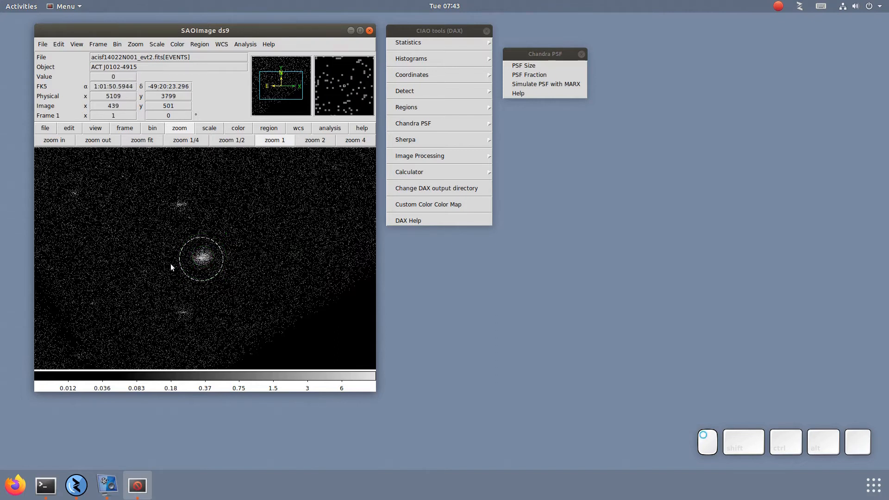
key("F1")
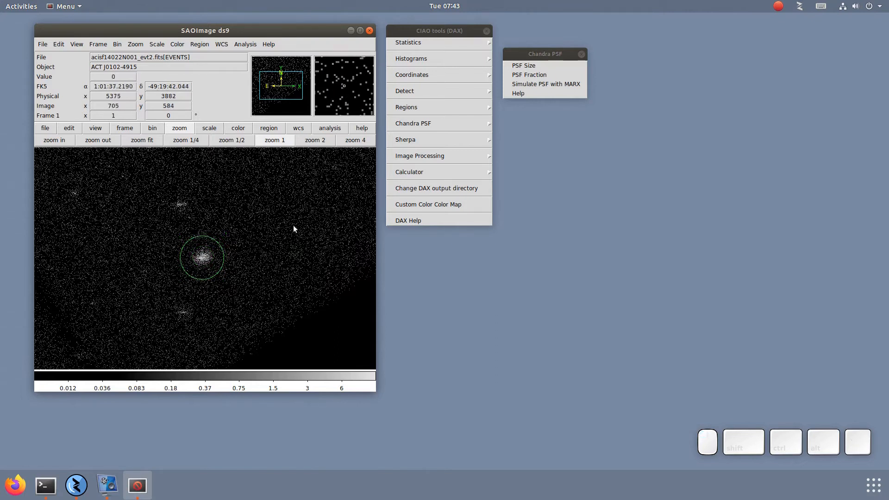
- Run the Enclosed Counts Fraction histogram on the circle region around the bright source
left_click(245, 44)
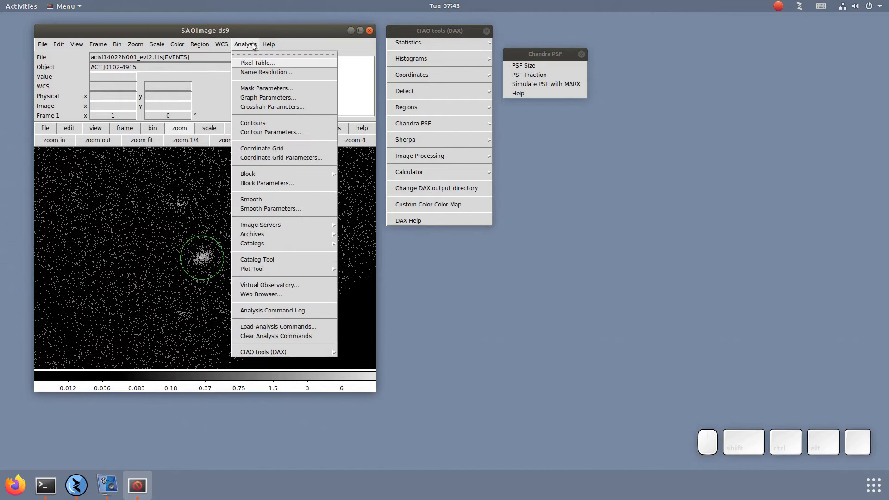
left_click(438, 59)
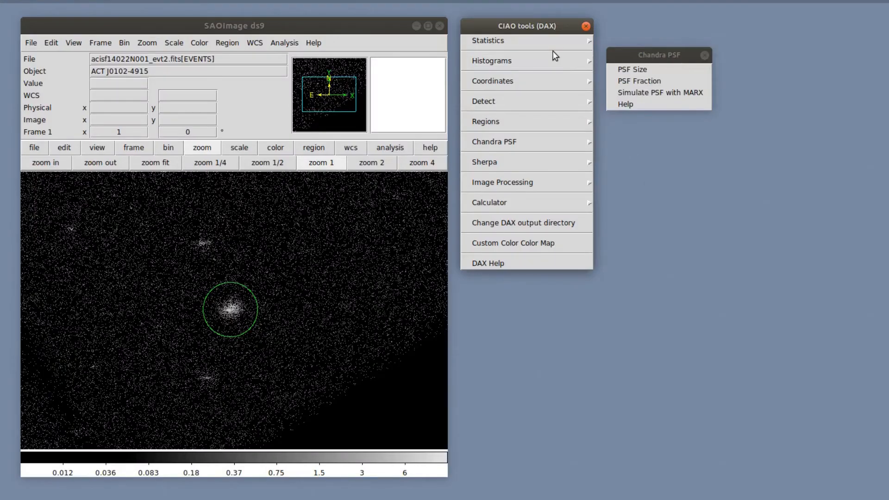
mouse_move(470, 60)
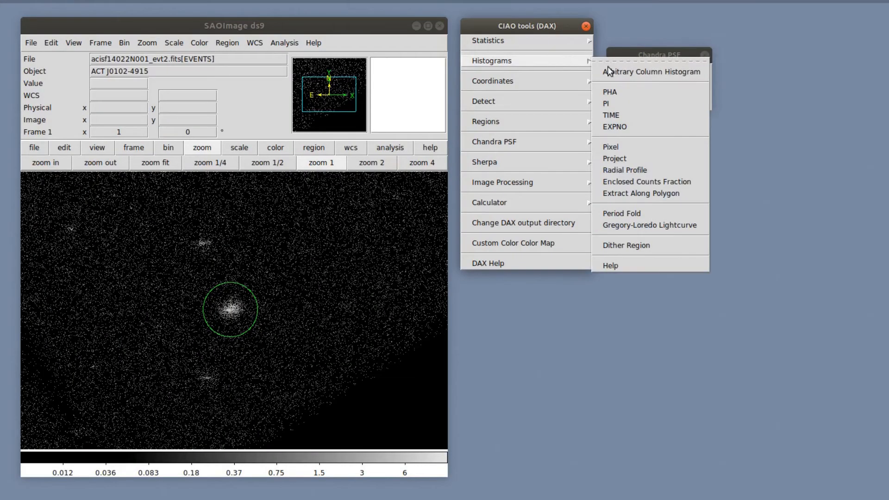
left_click(637, 183)
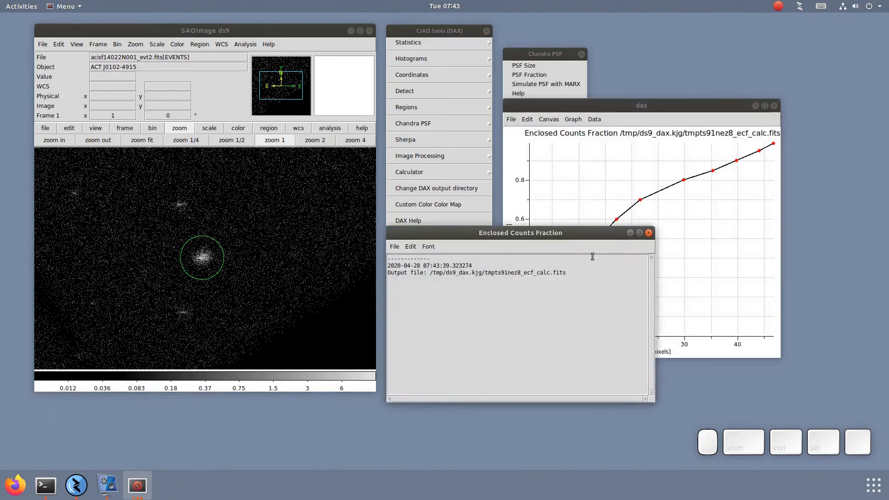
- Examine the enclosed counts fraction plotted against radius, and close the plot and its text output
left_click_drag(593, 237, 596, 257)
left_click(622, 118)
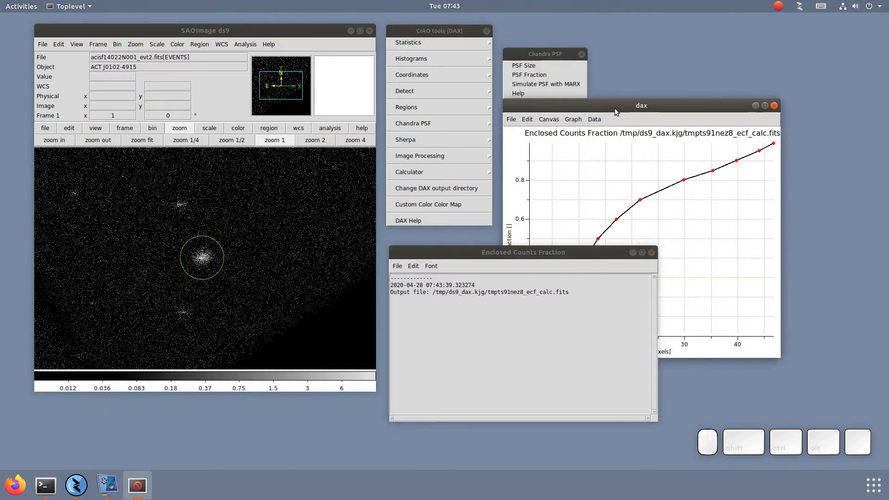
left_click_drag(615, 108, 610, 94)
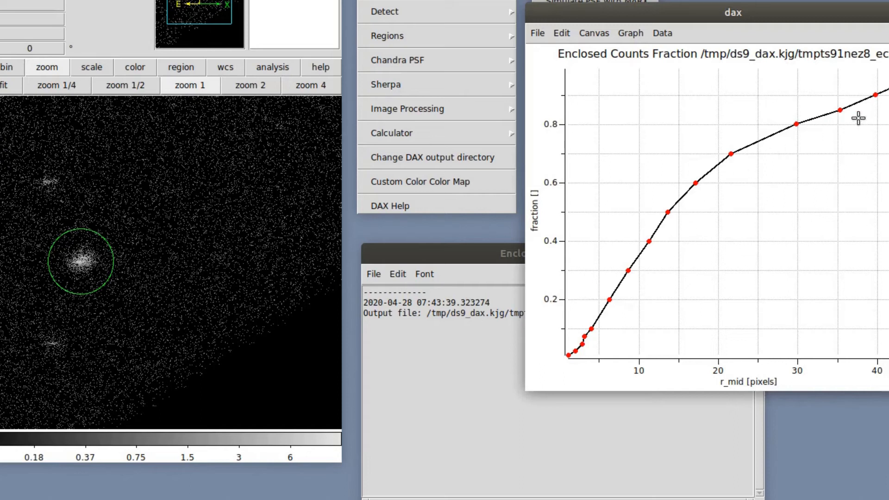
left_click_drag(852, 23, 875, 18)
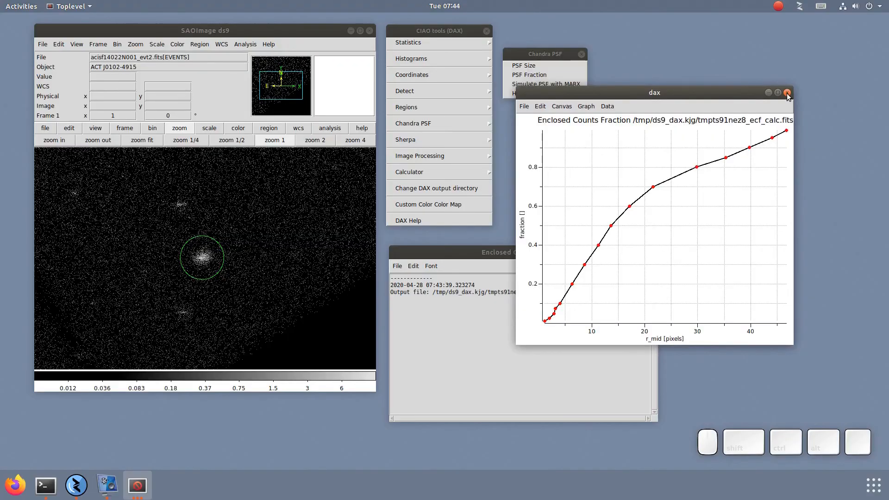
left_click(787, 93)
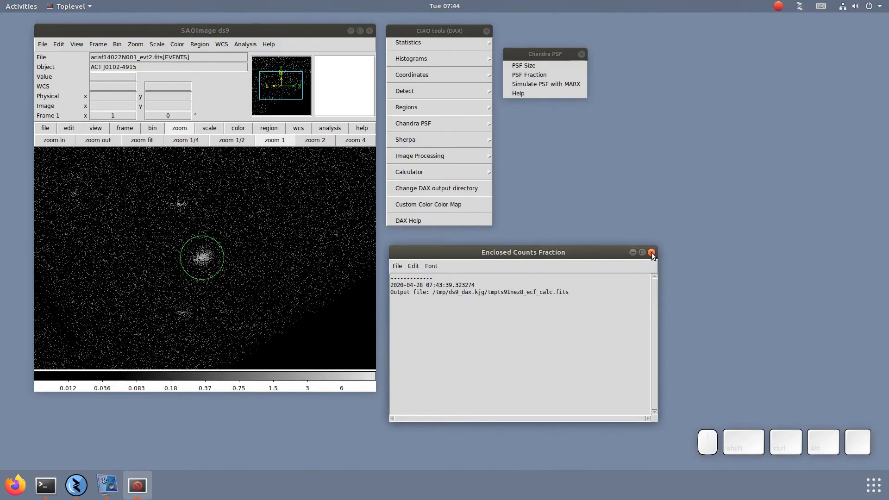
left_click(651, 252)
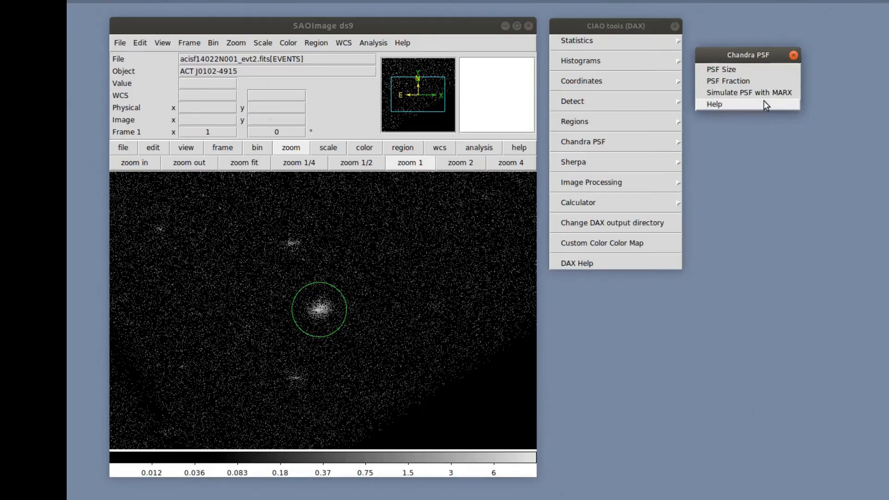
- Simulate the source's PSF with MARX at 1.5 keV, flux 1.0e-4 and blur 0.07, and review the output log down to the PSF image path
left_click(728, 94)
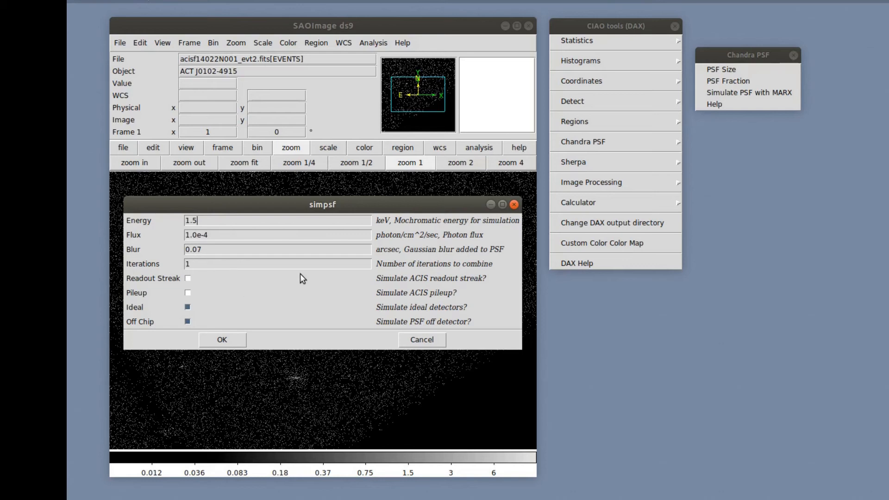
left_click(223, 342)
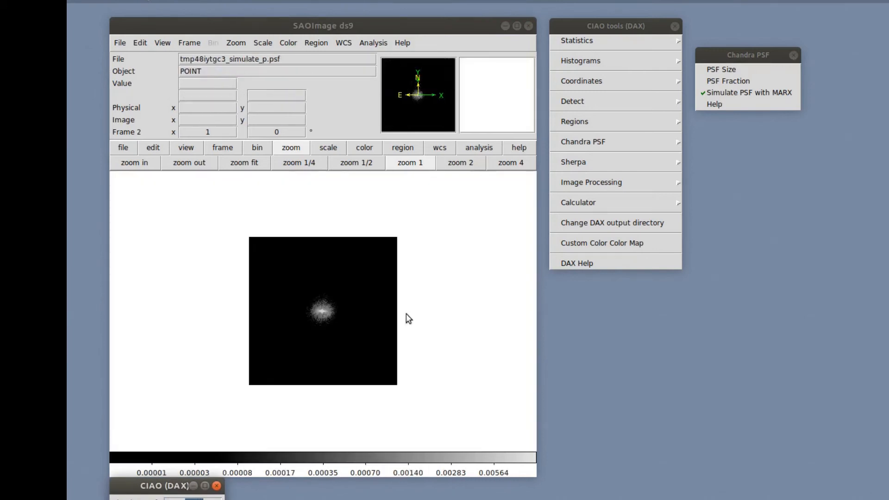
scroll(708, 423, "up", 5)
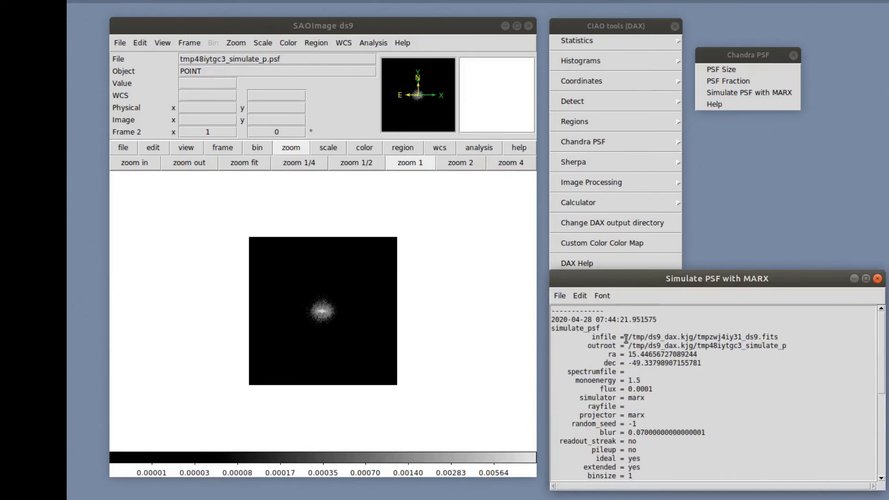
scroll(626, 339, "down", 4)
scroll(643, 403, "down", 3)
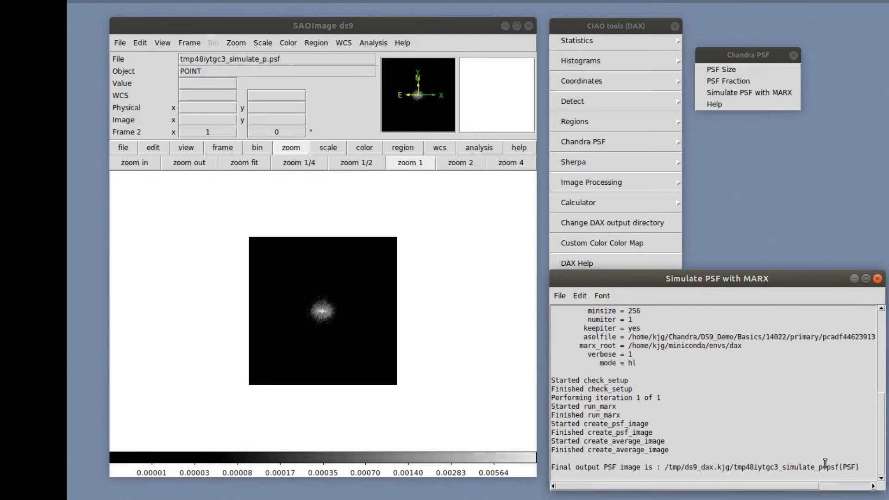
left_click_drag(662, 467, 814, 466)
left_click(814, 467)
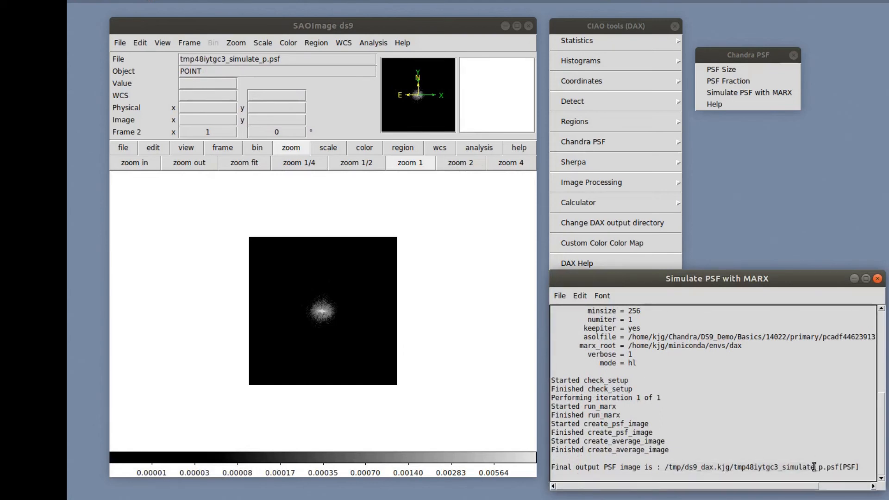
- Flip between the event image frame and the simulated PSF frame to compare the source with the simulation
left_click(347, 104)
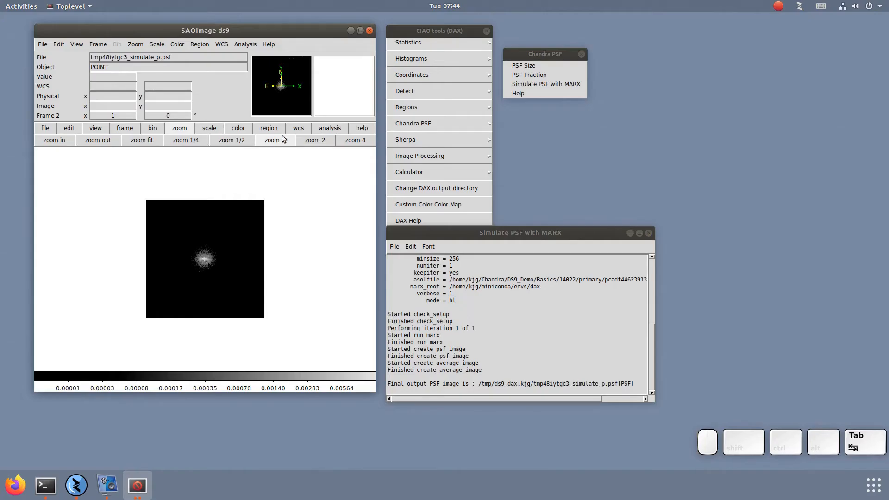
key("Tab")
key("Tab")
key("Tab")
key("Tab")
key("Tab")
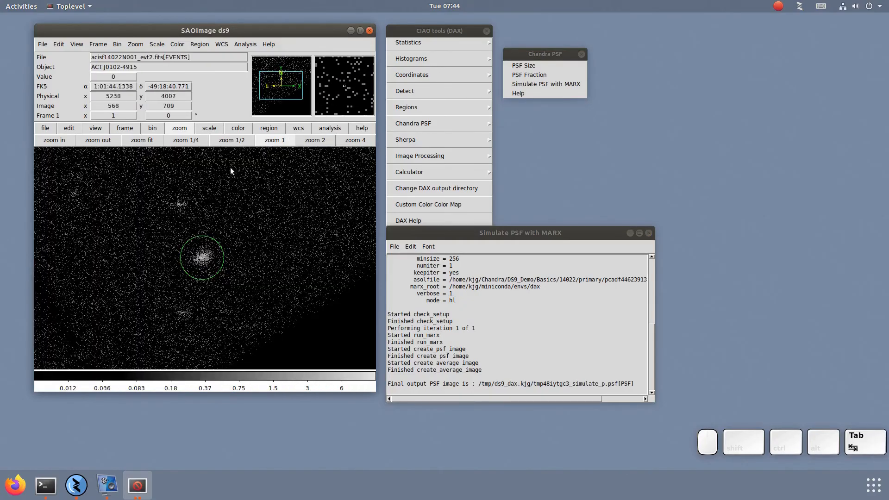
- Match the frames by WCS using the event image as reference, and display the simulated PSF frame for comparison
left_click(99, 44)
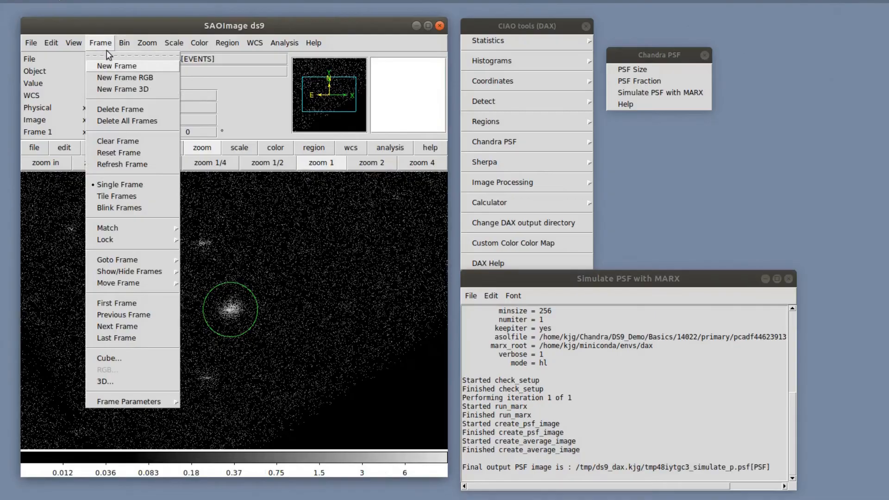
mouse_move(140, 229)
mouse_move(197, 239)
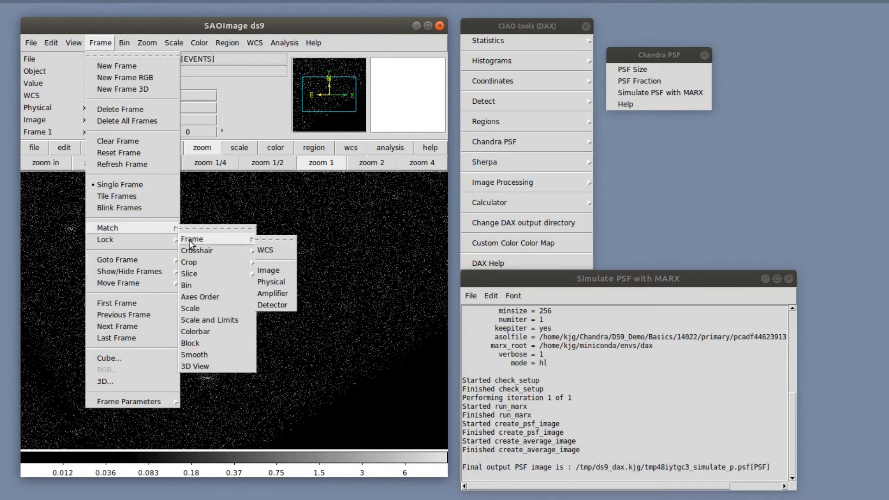
left_click(265, 250)
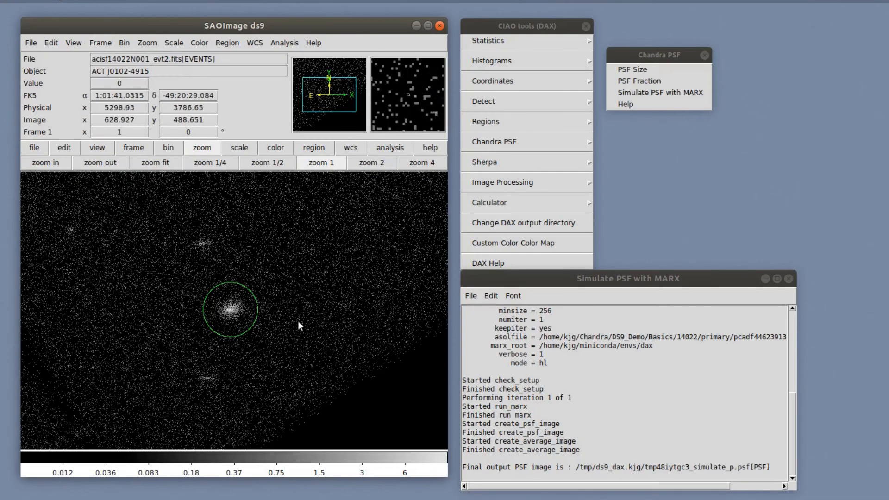
key("Tab")
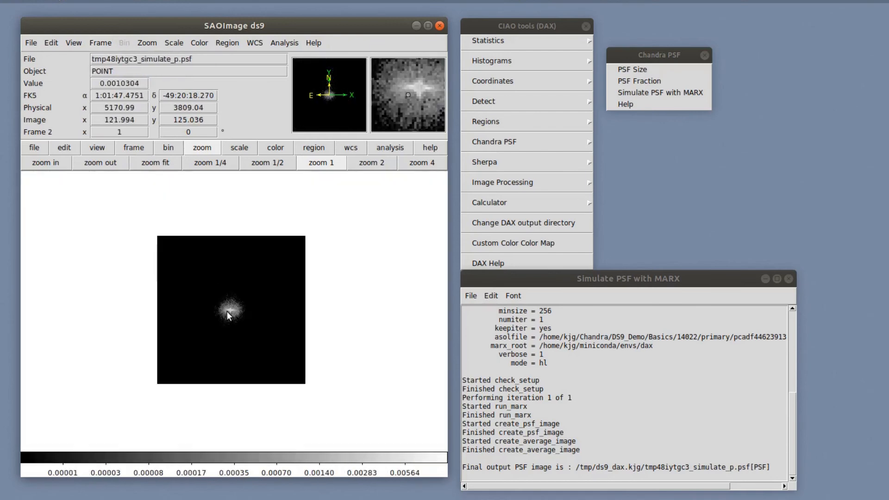